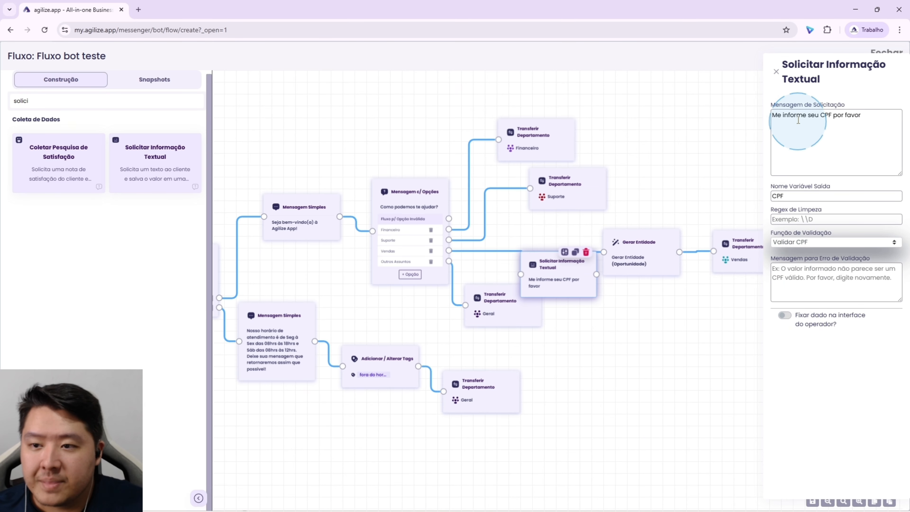
Step: Insert the Solicitar Informação Textual block between the Vendas option and Gerar Entidade, replacing their direct connection with links through it
click(776, 71)
drag(532, 282, 522, 260)
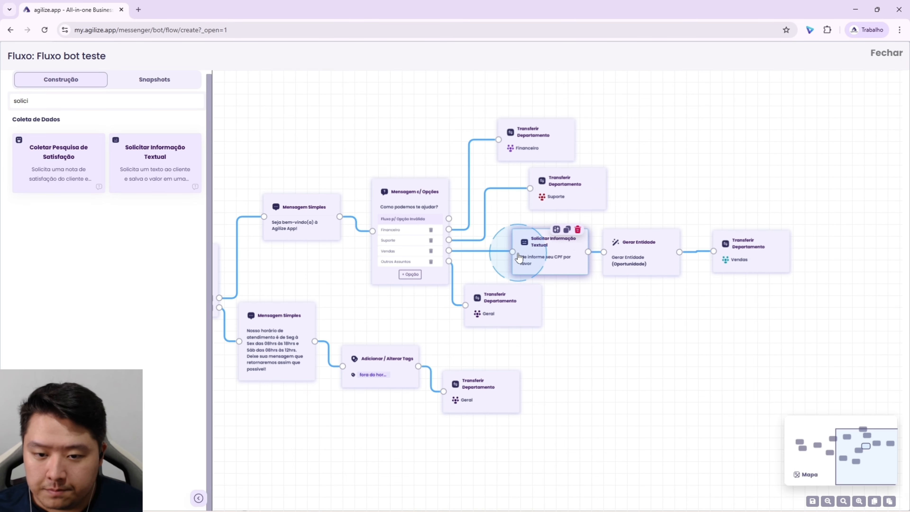
right_click(479, 264)
click(478, 261)
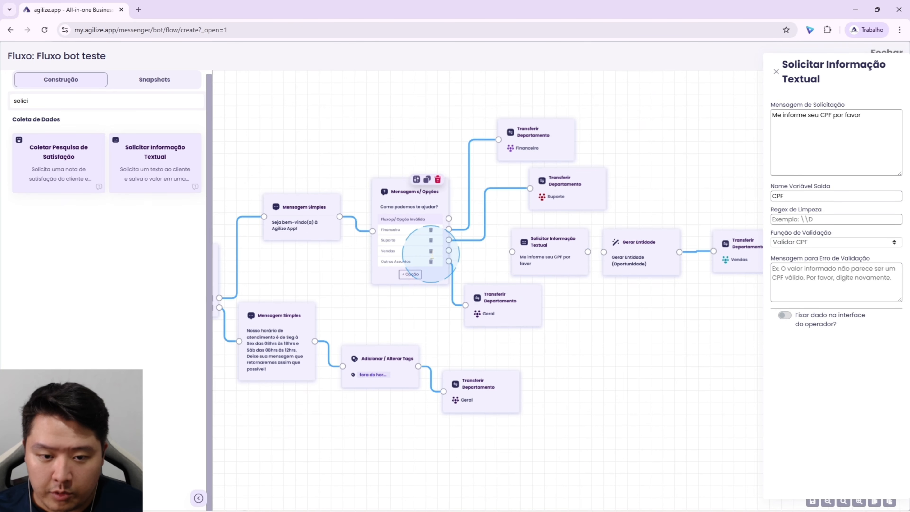
drag(449, 251, 604, 253)
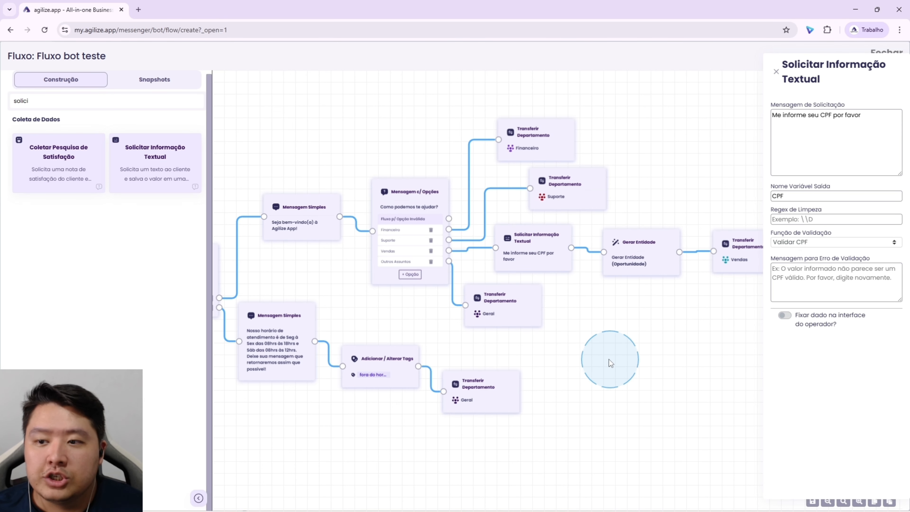
click(776, 73)
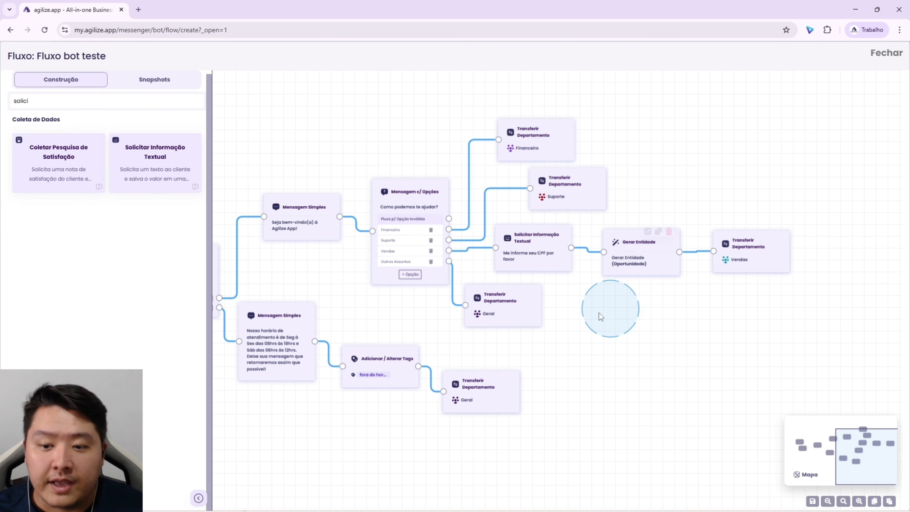
Step: Add CPF as an additional field in the Gerar Entidade block and map its value to {{CPF}}
click(649, 232)
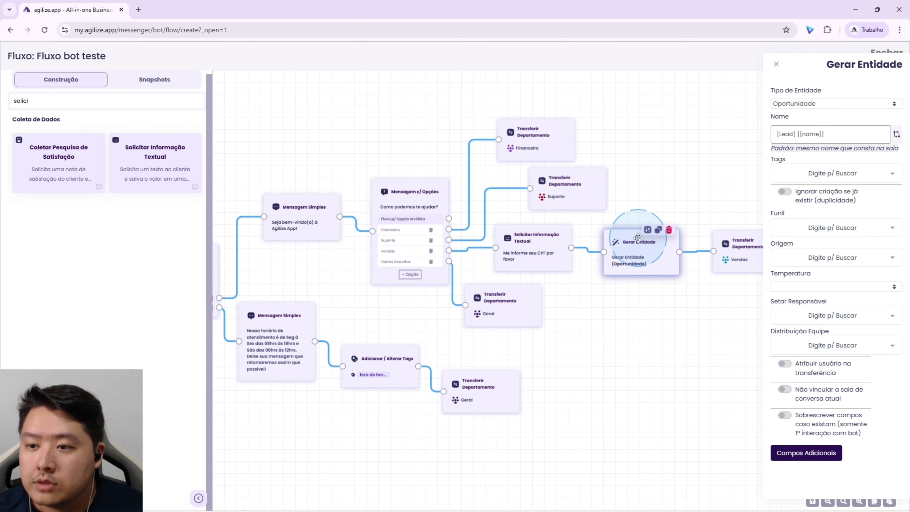
click(821, 453)
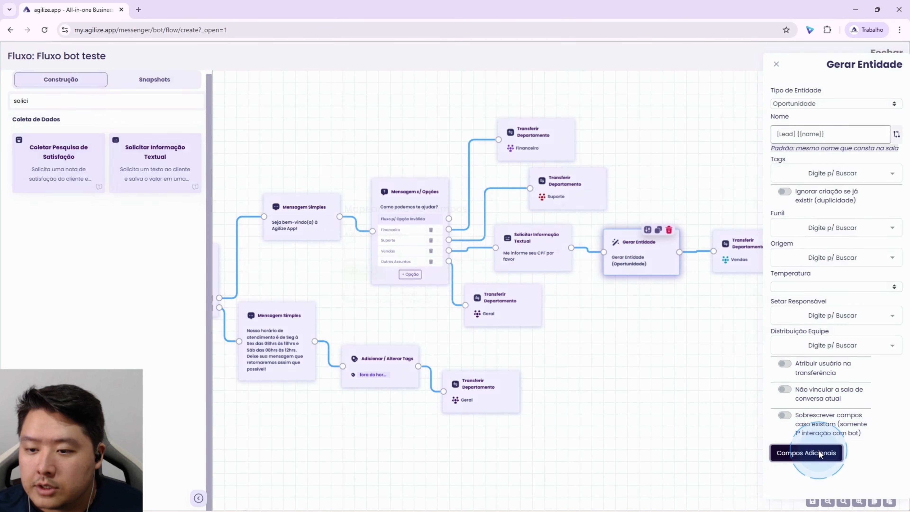
click(398, 283)
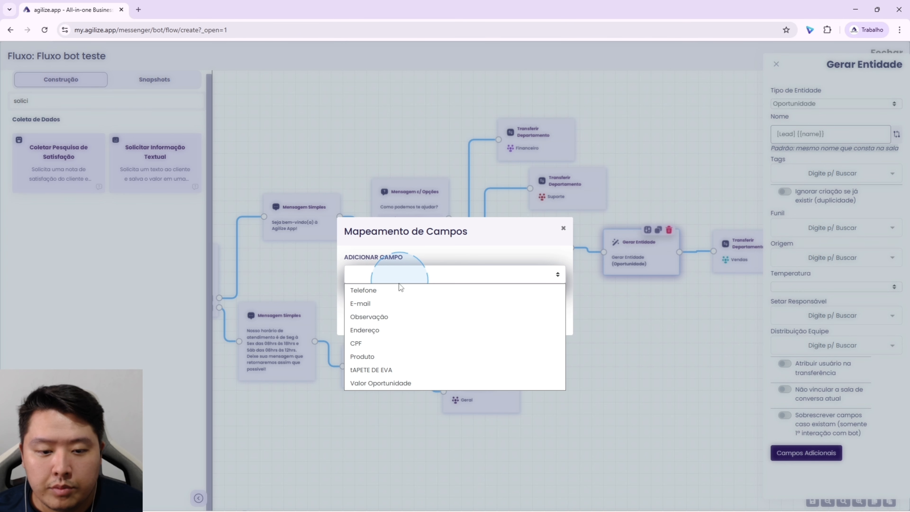
click(358, 343)
click(364, 294)
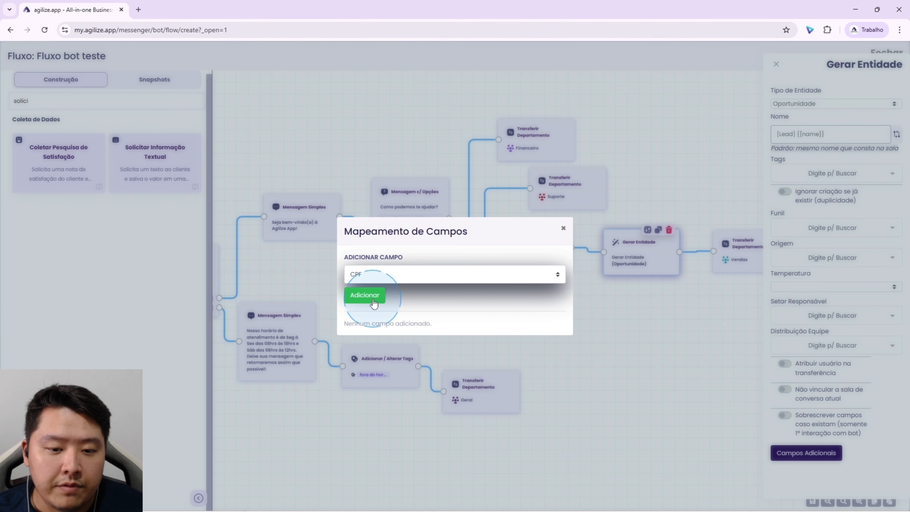
click(378, 325)
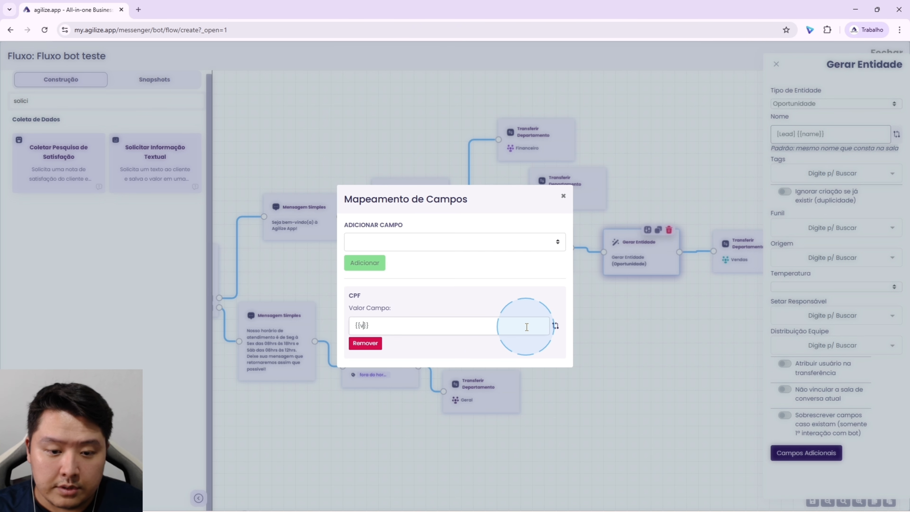
key(BackSpace)
text(CPF)
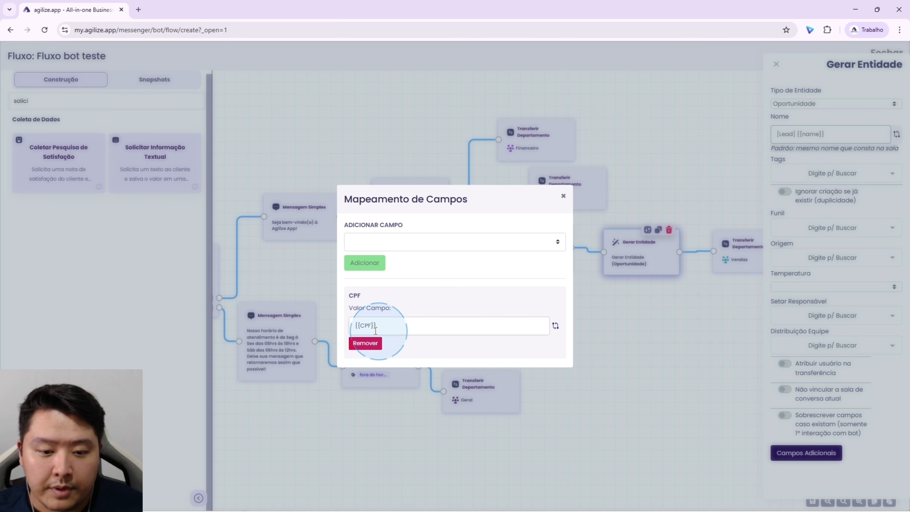
drag(384, 329, 354, 325)
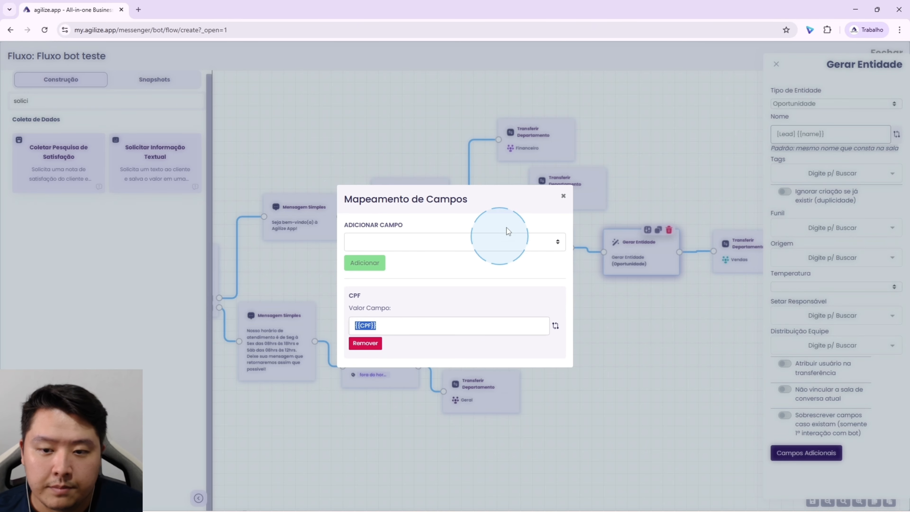
click(564, 197)
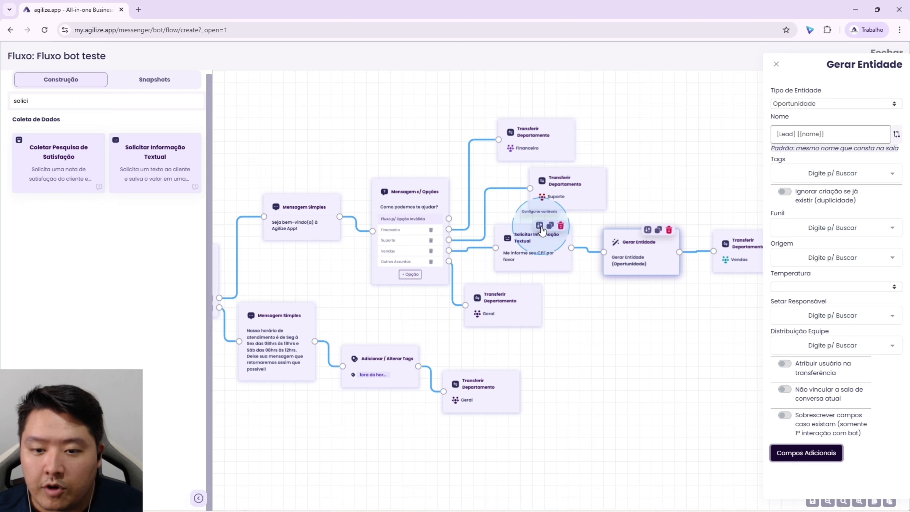
Step: Check the output variable name of the Solicitar Informação Textual block against the additional fields of Gerar Entidade
click(536, 251)
double_click(784, 196)
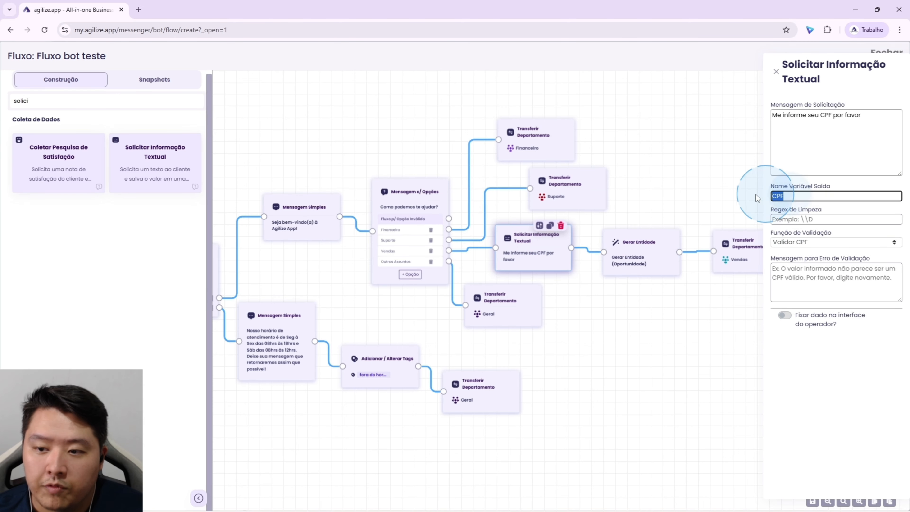
mouse_move(634, 264)
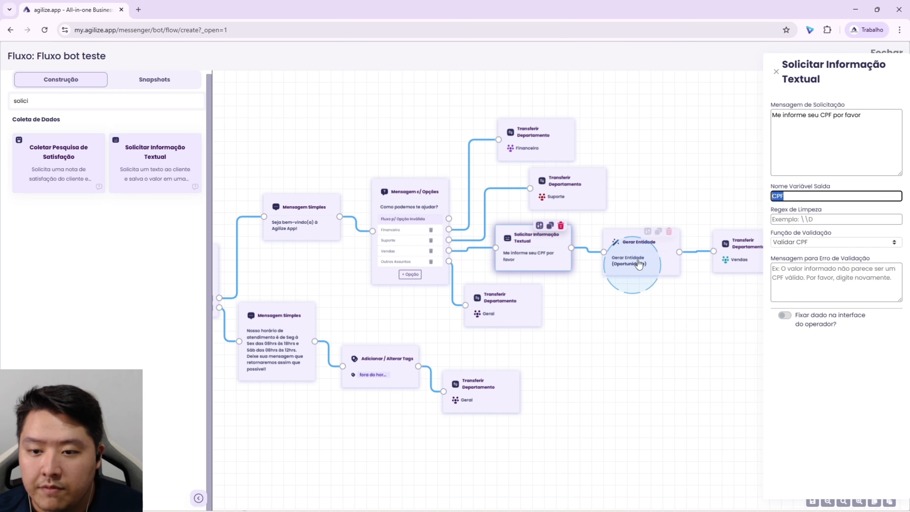
click(641, 247)
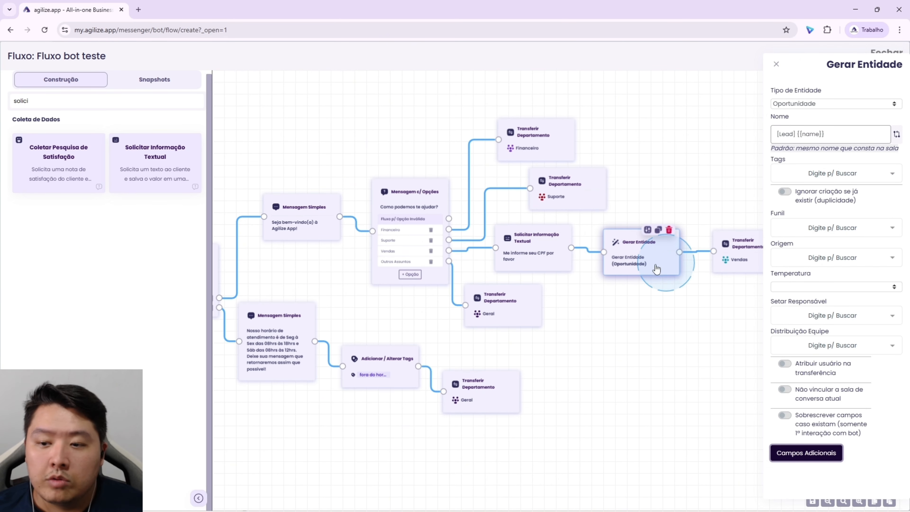
click(805, 455)
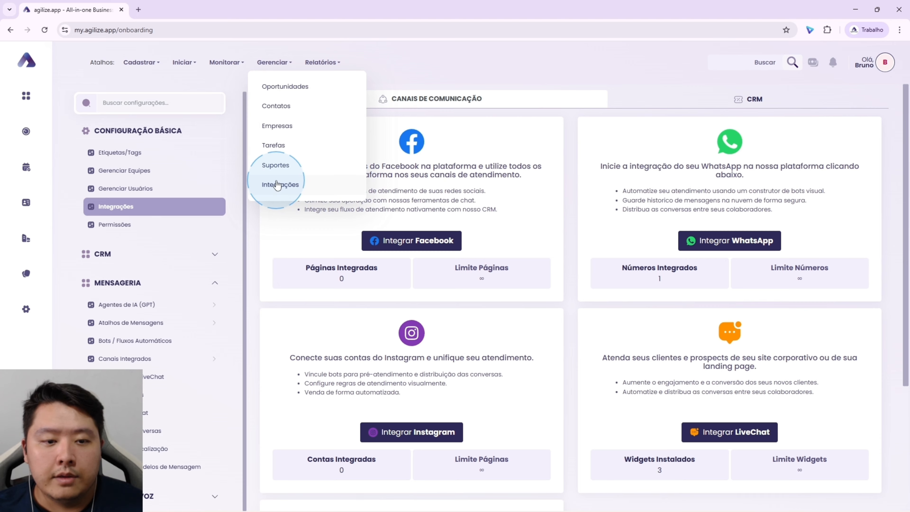
Step: Go to the channel integrations and open the AgilizeApp Parceiros WhatsApp account for editing
click(274, 182)
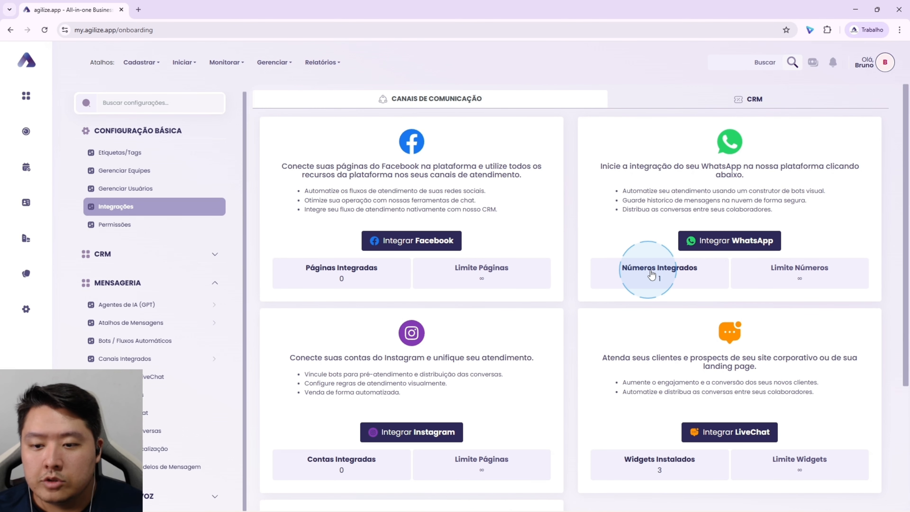
click(661, 276)
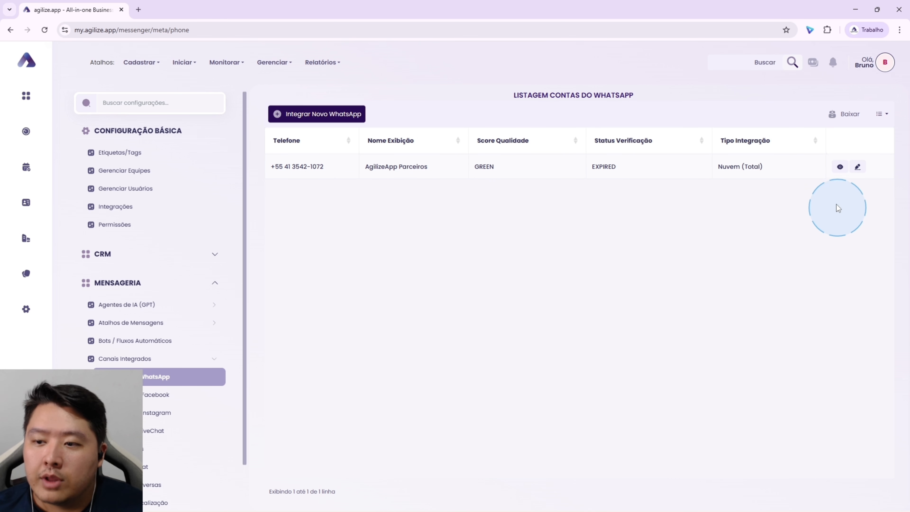
click(857, 166)
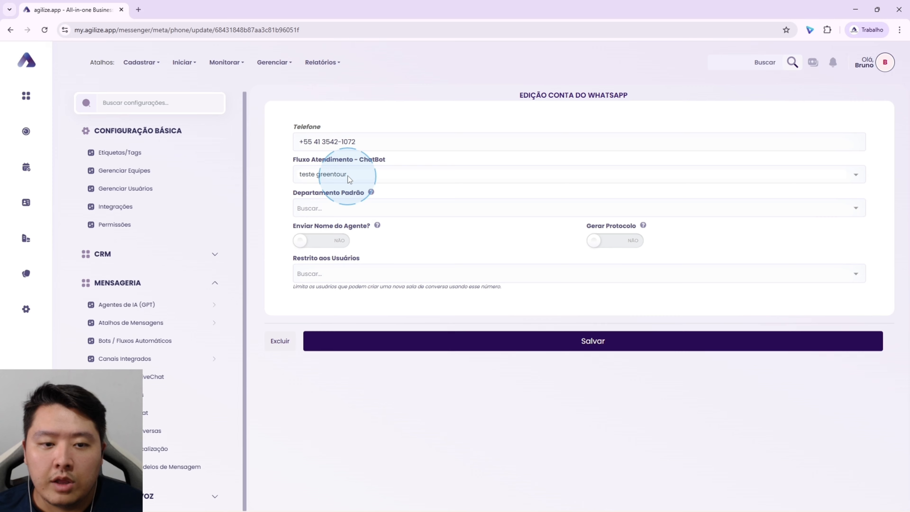
Step: Set the WhatsApp account's chatbot service flow to Fluxo bot teste and save the account
click(350, 175)
click(343, 197)
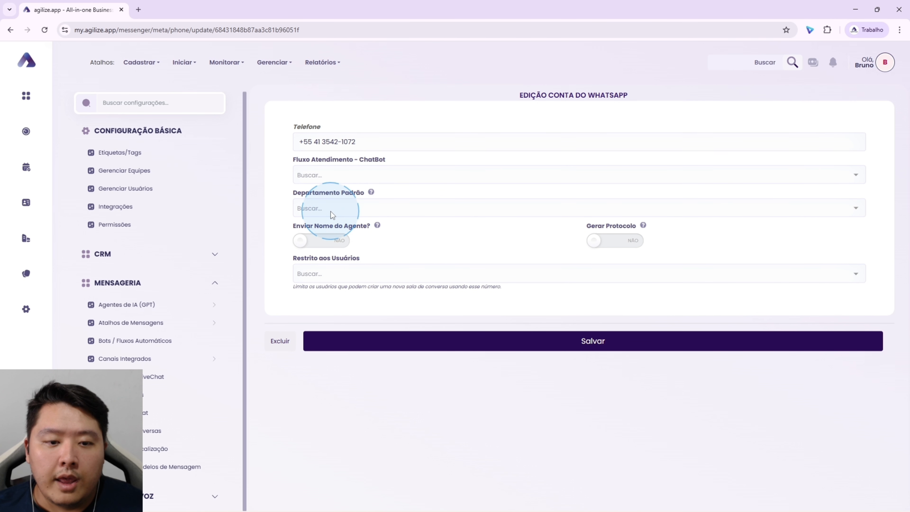
click(366, 176)
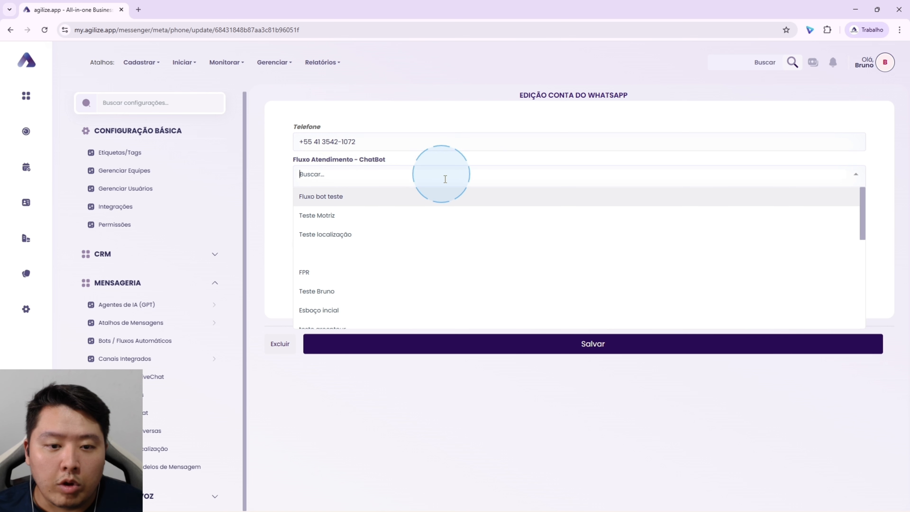
click(366, 196)
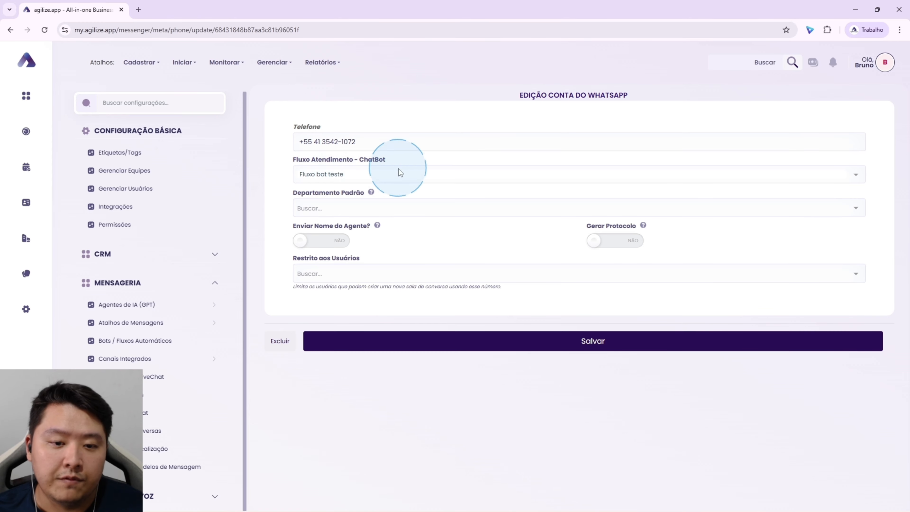
click(592, 341)
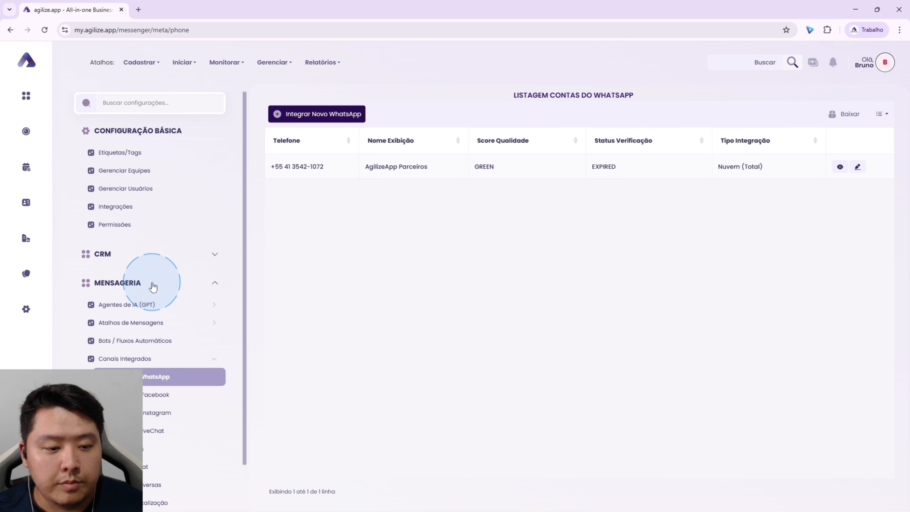
Step: Start a new department in the messaging settings and name it Comercial
scroll(143, 337, down, 2)
click(148, 384)
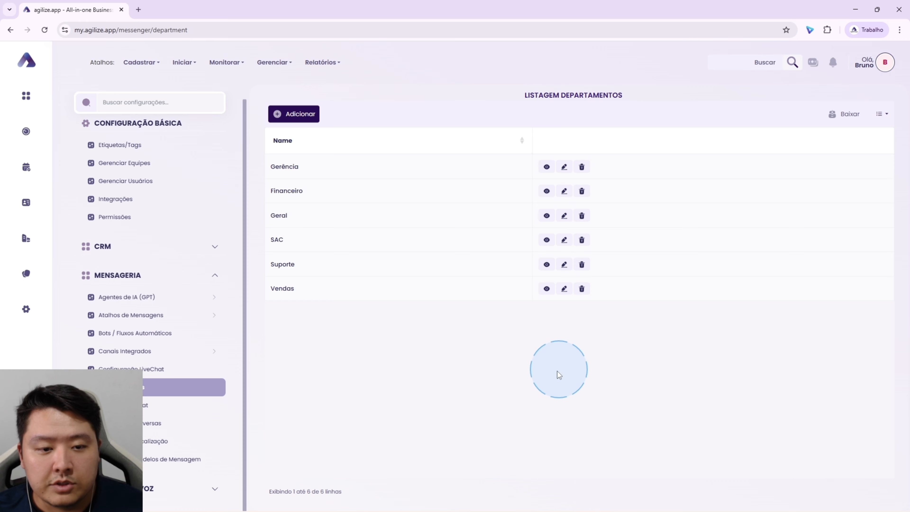
click(293, 113)
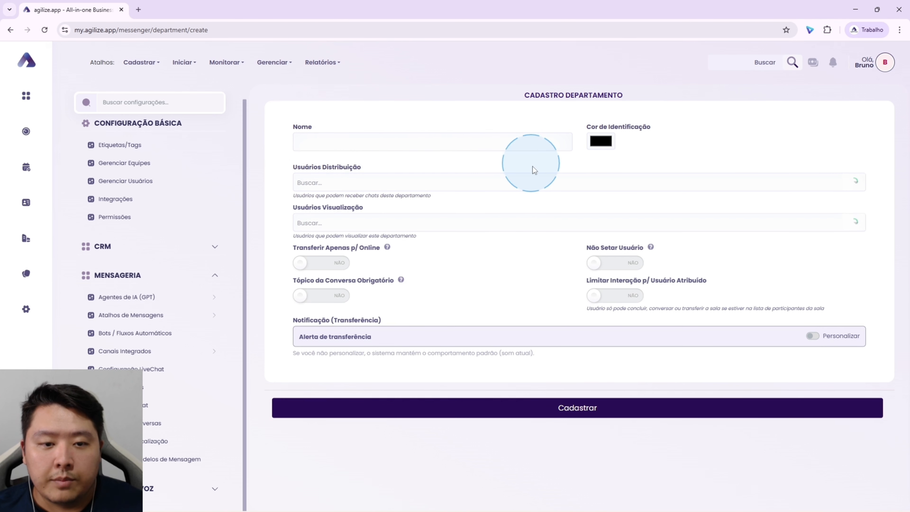
click(341, 136)
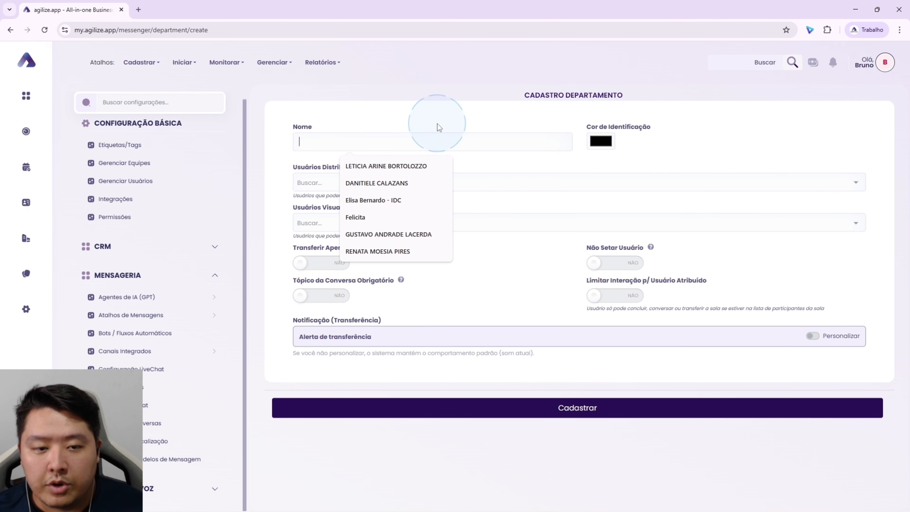
text(Comercial)
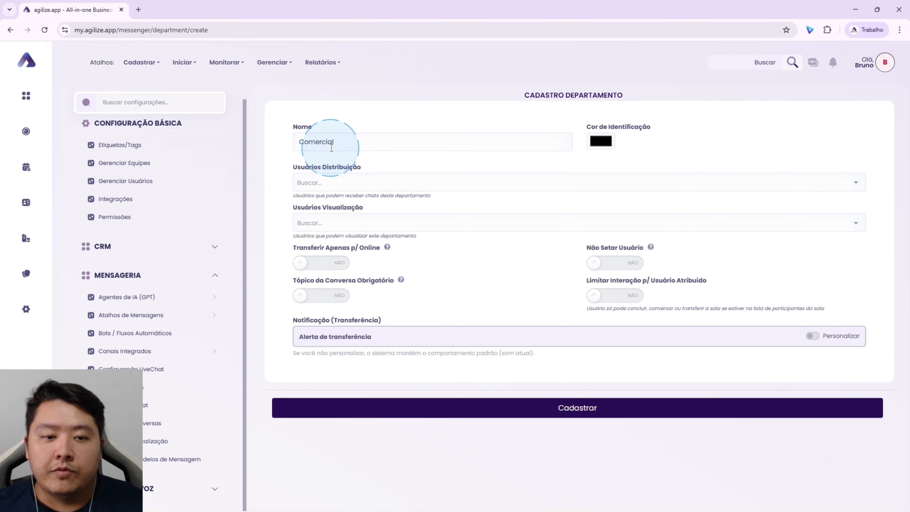
Step: Add two distribution users to the Comercial department, keeping the default transfer notification
click(339, 182)
click(307, 299)
click(311, 204)
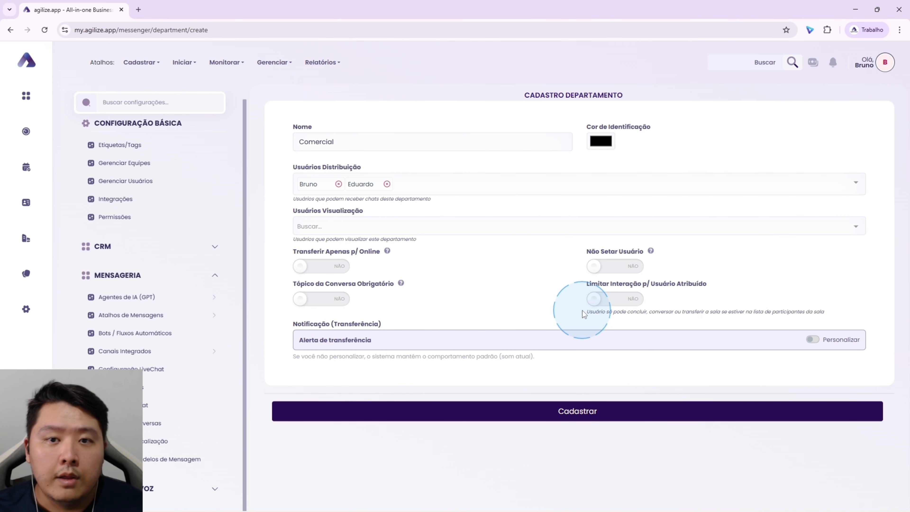
click(823, 340)
click(824, 343)
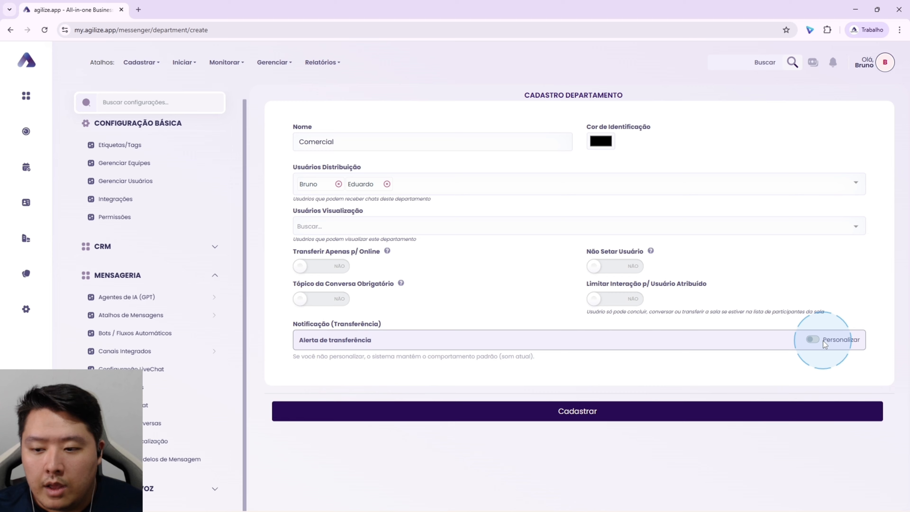